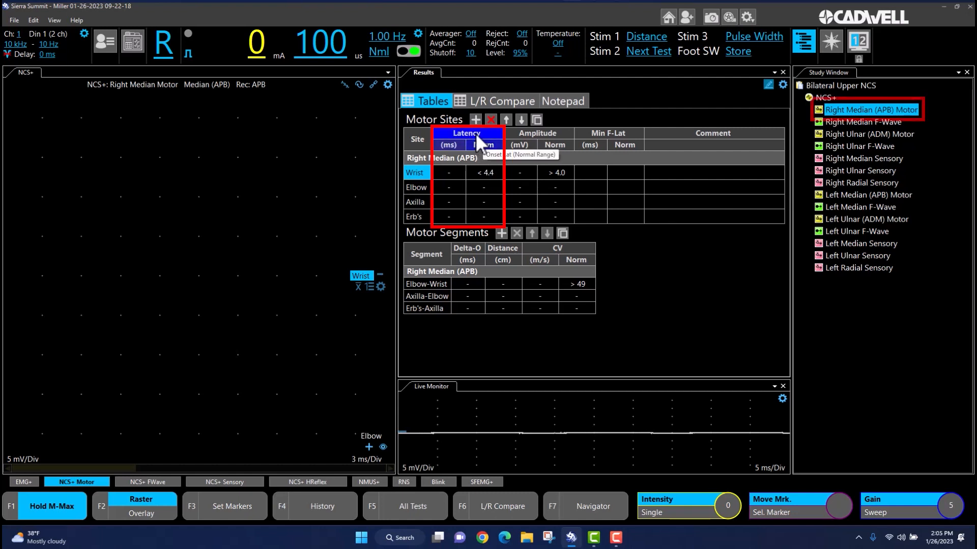
Open the reference limits for the Right Median (APB) wrist latency norm and show the patient group setup columns.
double_click(488, 173)
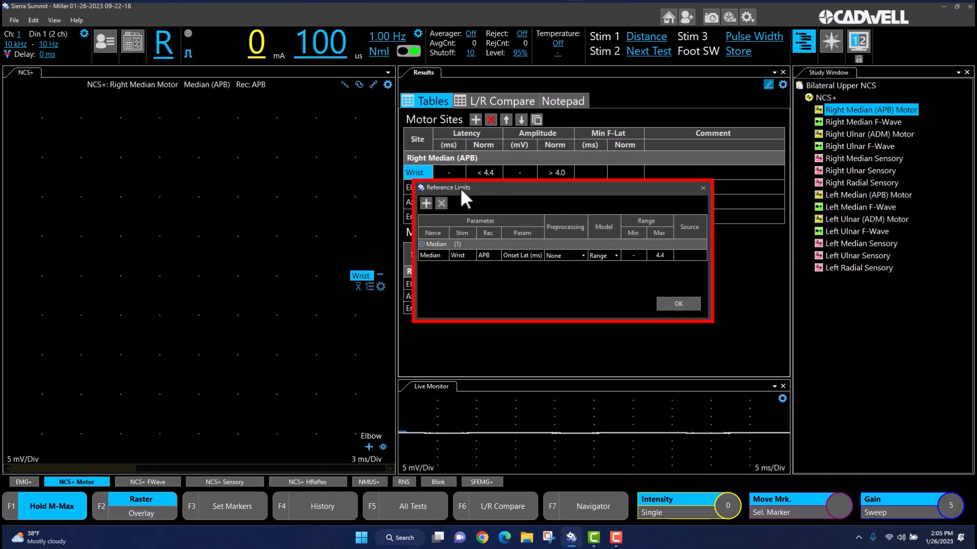
right_click(658, 255)
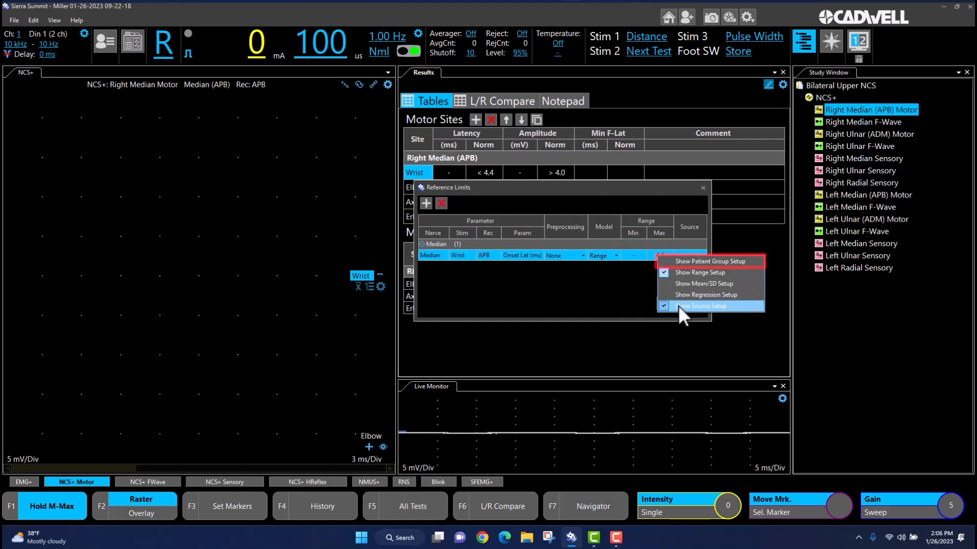
click(668, 263)
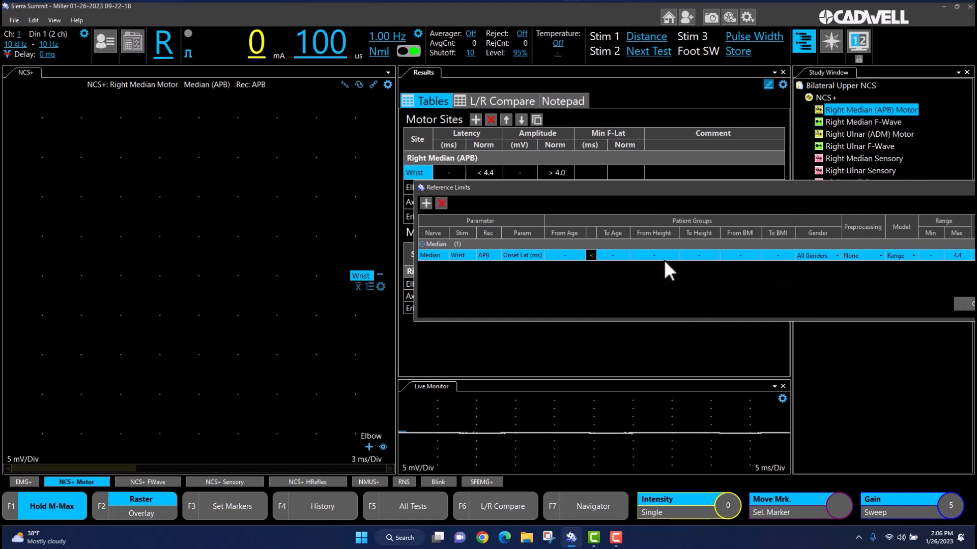
drag(659, 195, 501, 185)
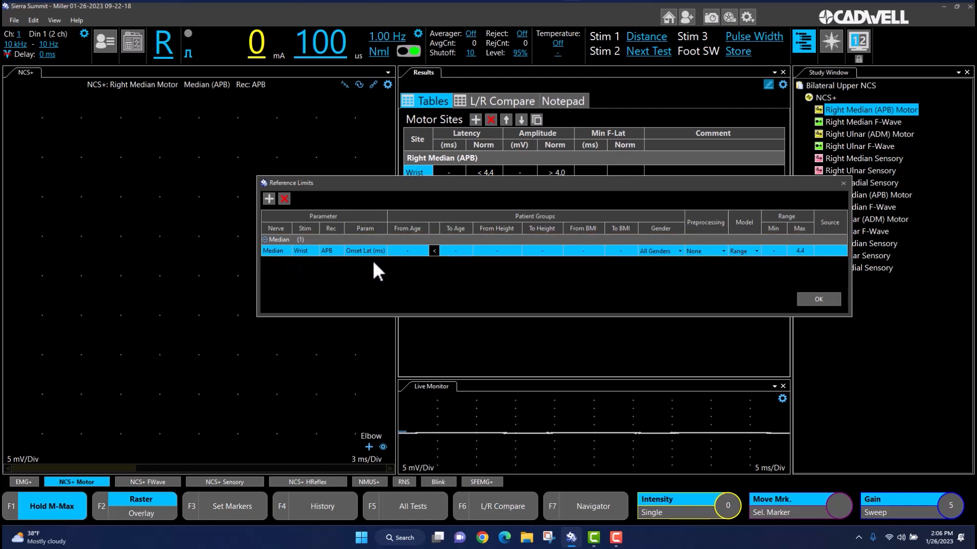
Set the existing limit to ages 0 through 0.07 inclusive (<=), with maximum 2.9 and source Neonate.
click(408, 252)
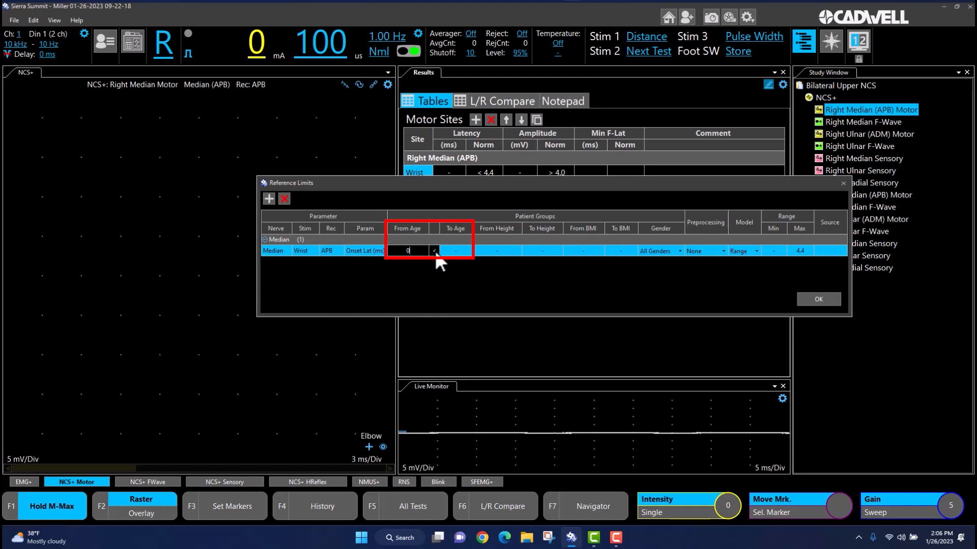
click(434, 251)
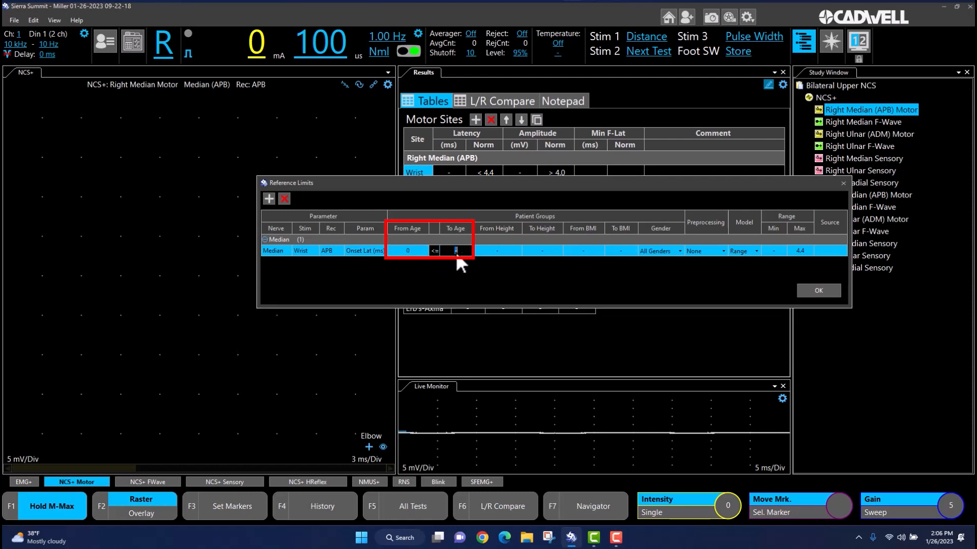
click(460, 255)
text(0.07)
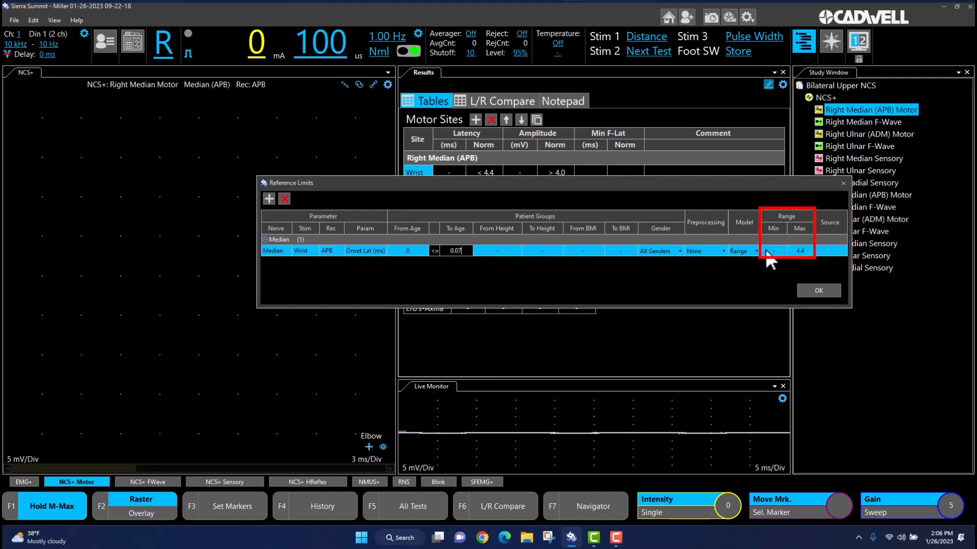
click(799, 251)
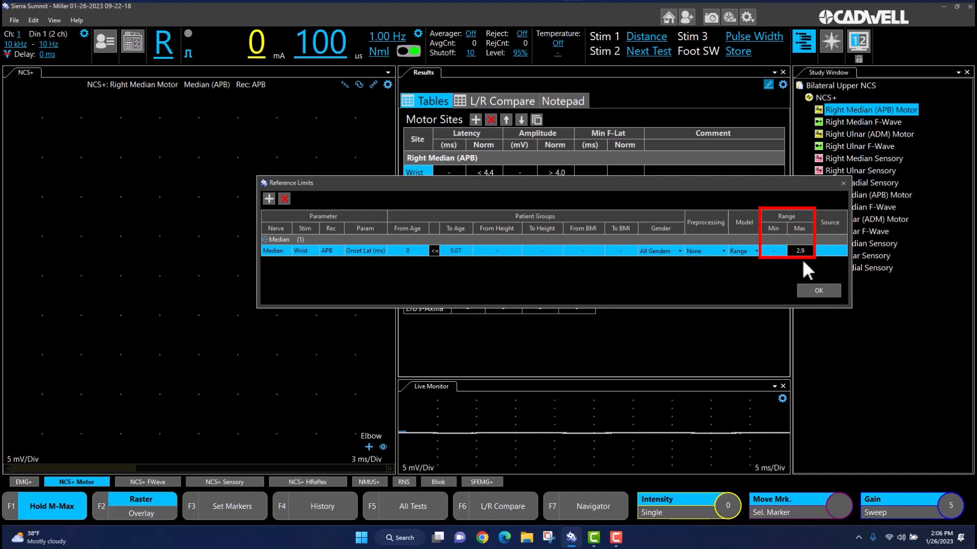
drag(761, 188, 695, 188)
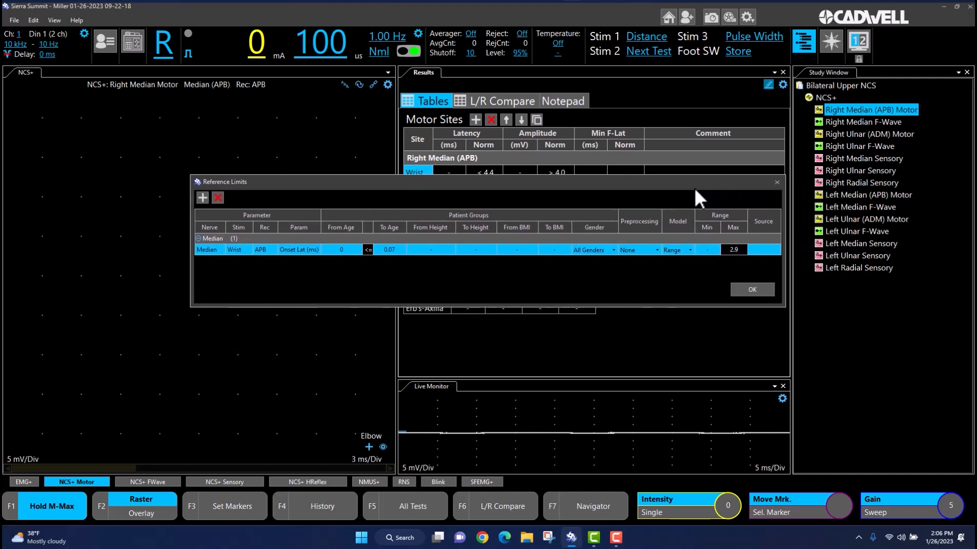
click(755, 250)
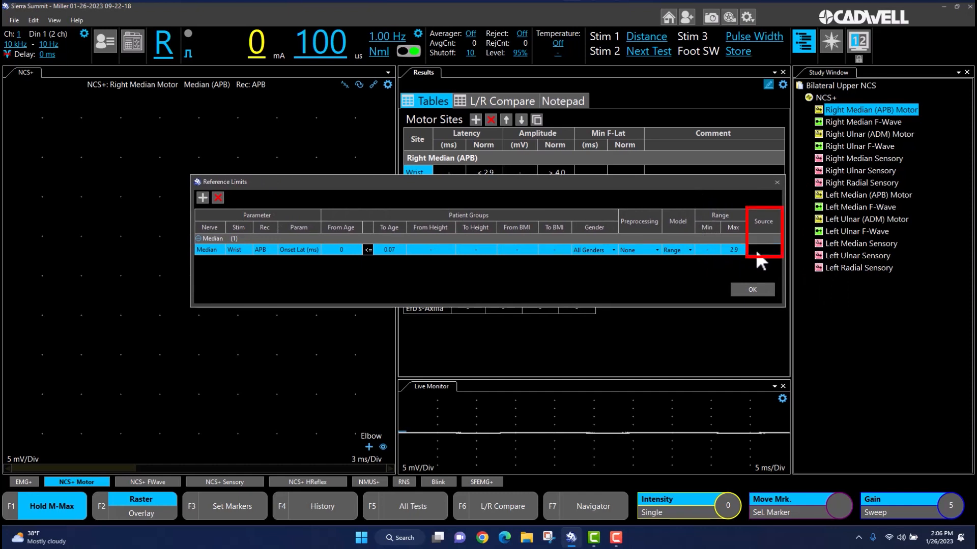
text(Neonate)
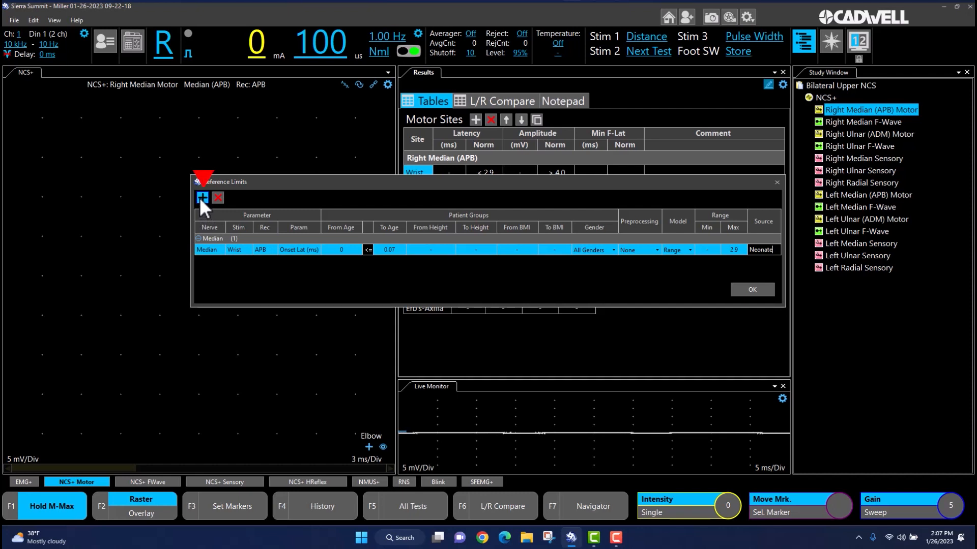
Add a reference limit for ages 0.08 to 0.59 inclusive, with maximum 2.3 and source 1-6 Months.
click(202, 197)
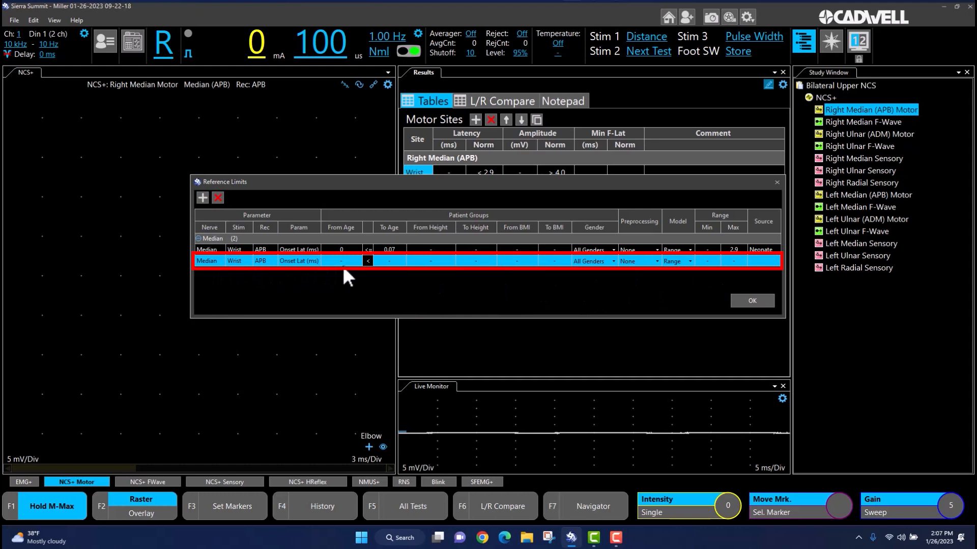
text(0.08)
click(384, 262)
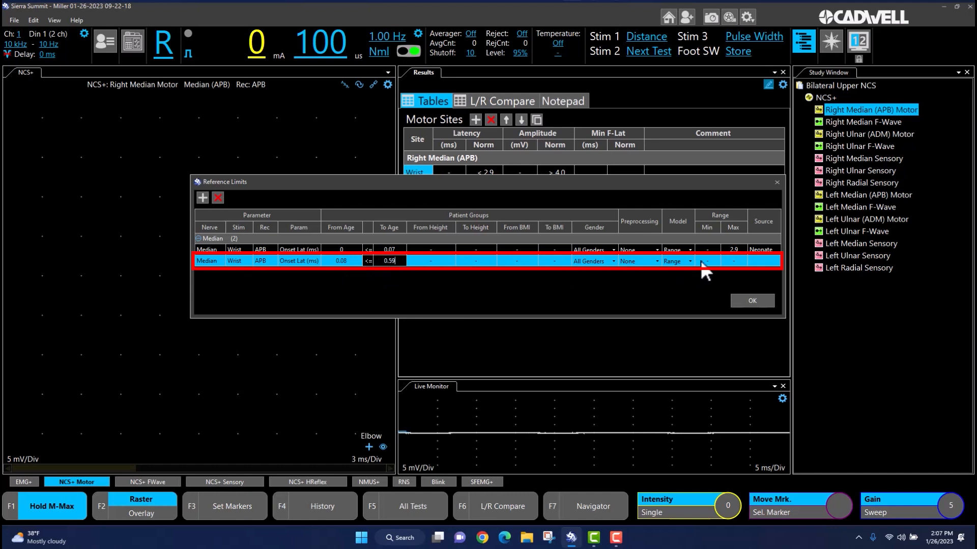
click(733, 261)
text(2.3)
click(766, 262)
text(1-6 Months)
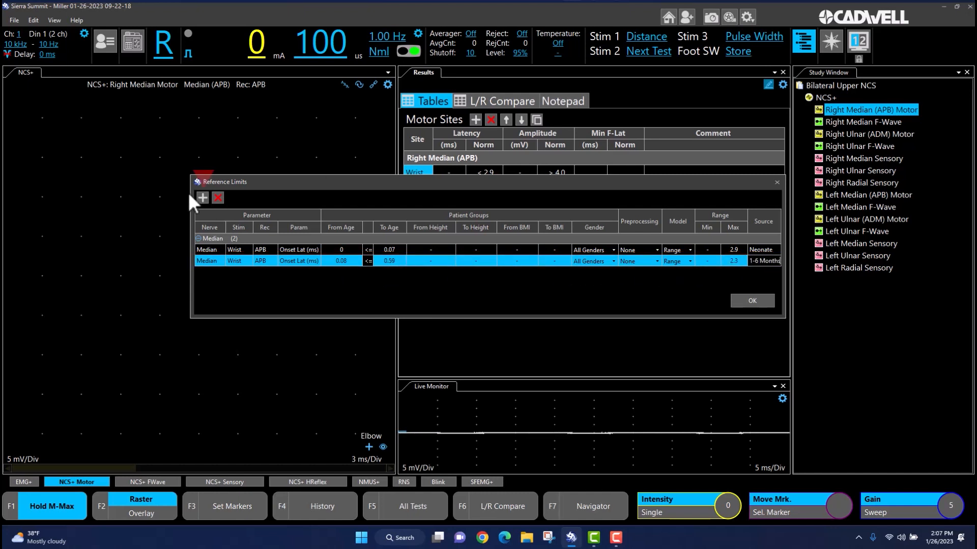
Add a reference limit for ages 0.6 to 1.07 inclusive, with maximum 2.9 and source 7-12 Months.
click(202, 198)
click(341, 273)
text(0.6)
click(390, 273)
text(1.07)
click(735, 273)
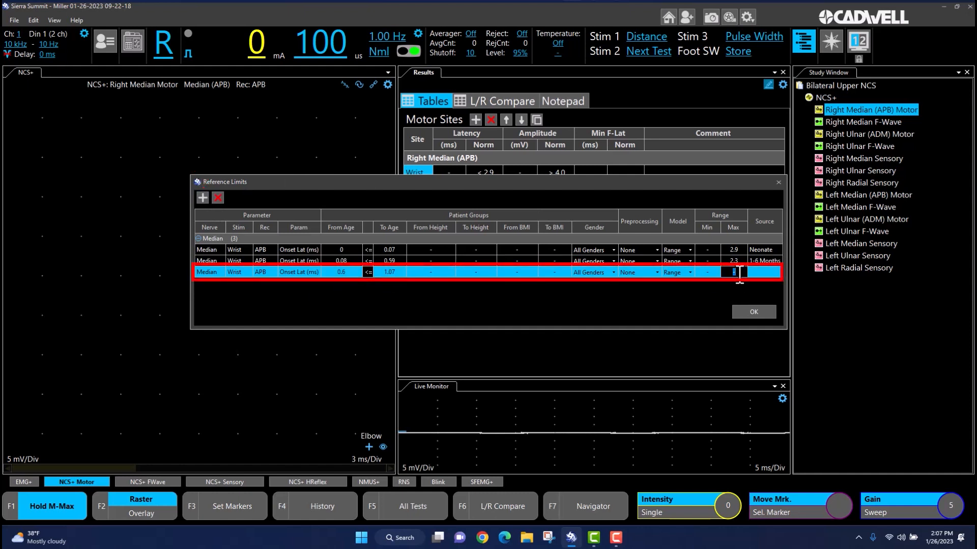
text(2.9)
click(764, 274)
text(7-12 Months)
Add a reference limit for ages 1.08 to 1.99 inclusive, with maximum 2.9 and source 1-2 Years.
click(203, 198)
click(341, 283)
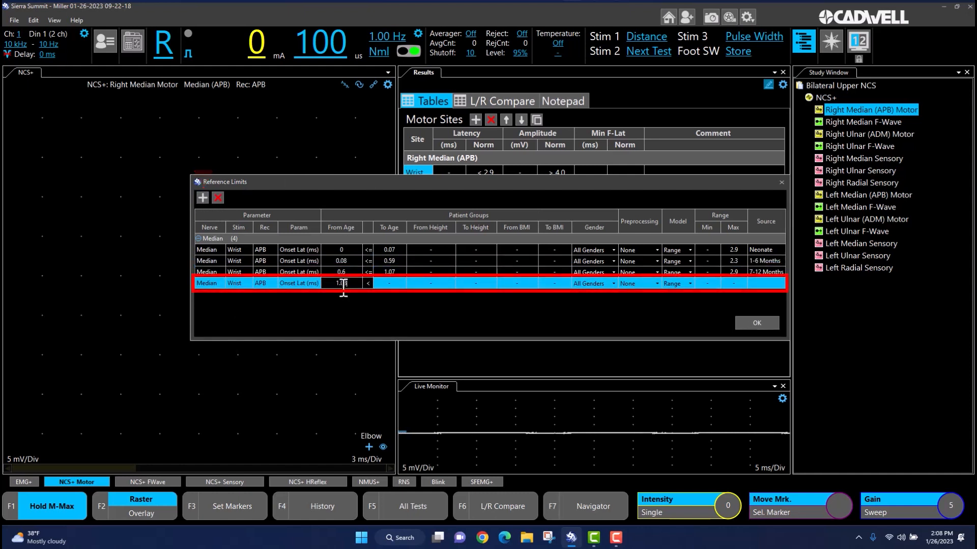
text(1.08)
click(389, 283)
text(1.99)
click(736, 283)
text(2.9)
click(765, 283)
text(1-2 Years)
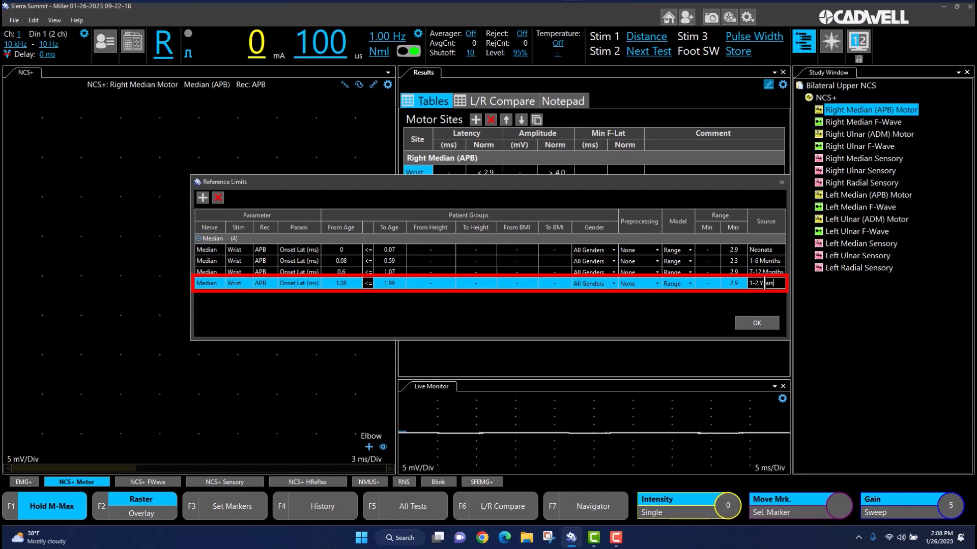
Add a reference limit for ages 2 to 4.99 inclusive, with maximum 3.5 and source 2-5 Years.
click(203, 198)
click(340, 295)
text(2)
click(390, 295)
text(4.99)
click(733, 294)
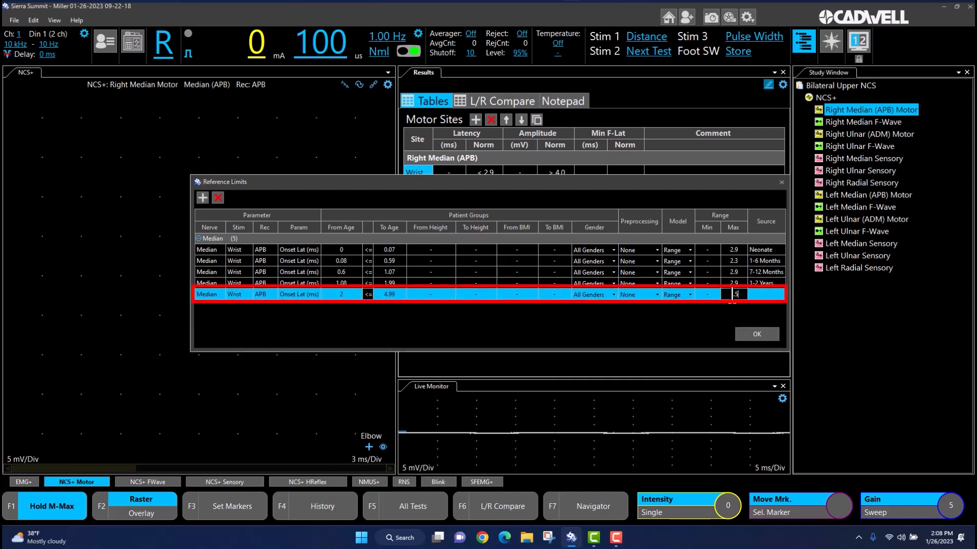
text(3.5)
click(764, 295)
text(2-5 Years)
Add a reference limit for ages 5 to 9.99 inclusive, with maximum 4.5 and source 5-10 Years.
click(203, 198)
click(346, 305)
text(5)
click(391, 306)
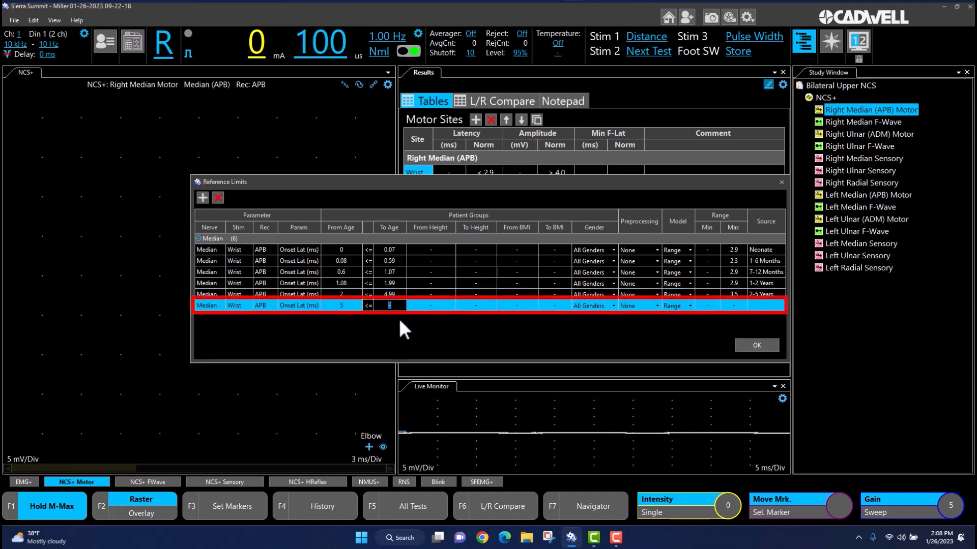
text(9.99)
click(735, 305)
text(4.5)
click(765, 306)
text(5-10 Years)
Add a reference limit for ages 10 to 14.99 inclusive, with maximum 4.1 and source 10-15 Years.
click(202, 198)
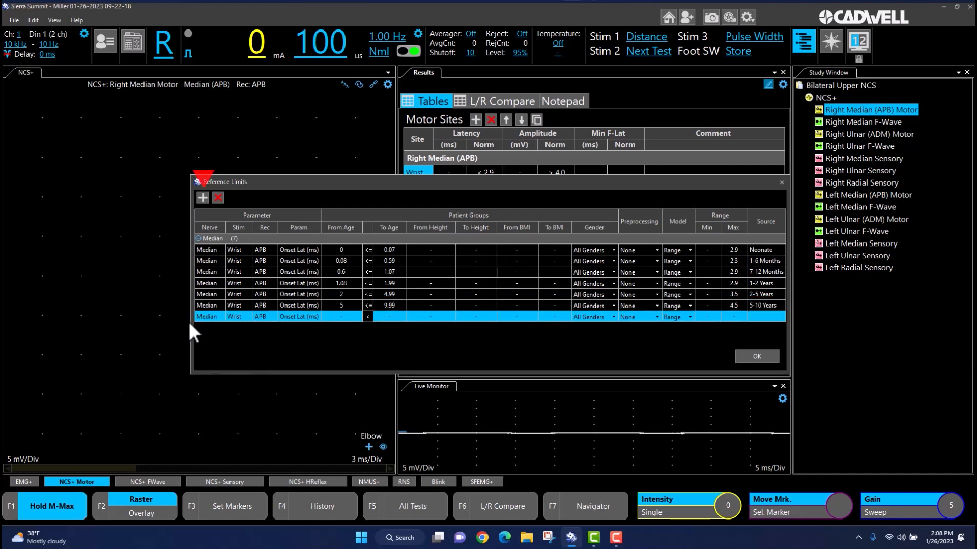
click(341, 317)
text(10.00)
click(390, 316)
text(14.99)
click(733, 317)
text(4.1)
click(761, 317)
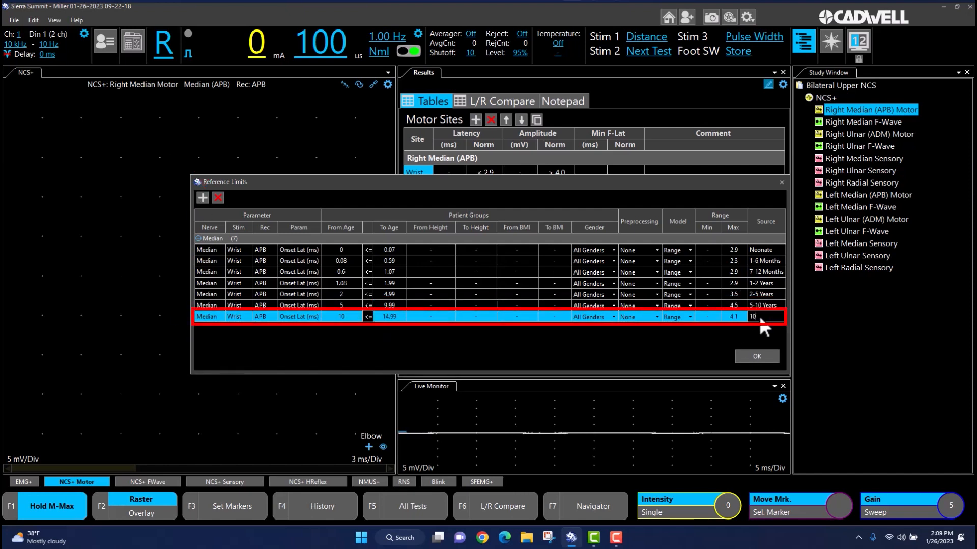
text(10-15 Years)
Add a reference limit for ages 15 to 17.99 inclusive, with maximum 4.5 and source 15-18 Years.
click(203, 198)
click(341, 327)
text(15)
click(390, 327)
text(17.99)
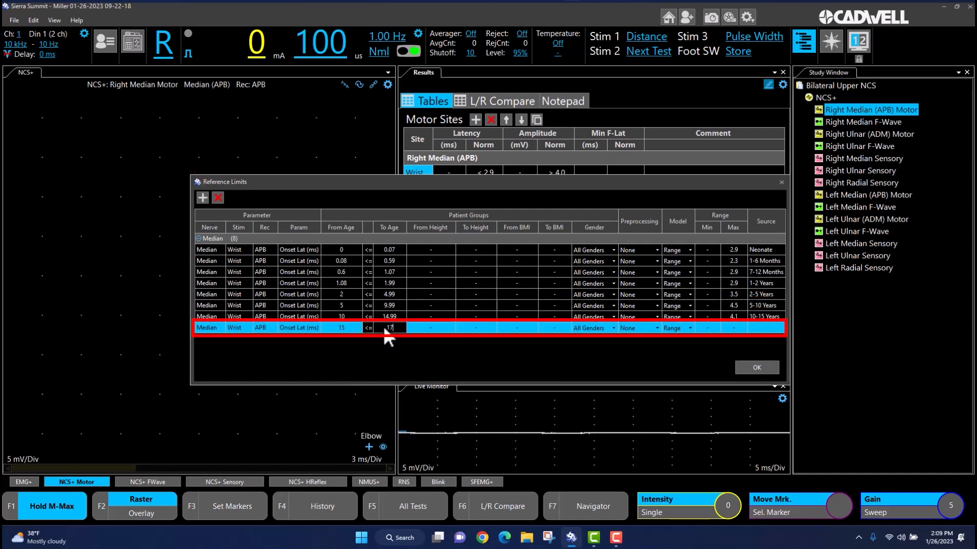
click(738, 328)
text(4.5)
click(764, 327)
text(15-18 Years)
Add one extra blank limit and delete it again, accepting the wrist latency reference limits.
click(202, 198)
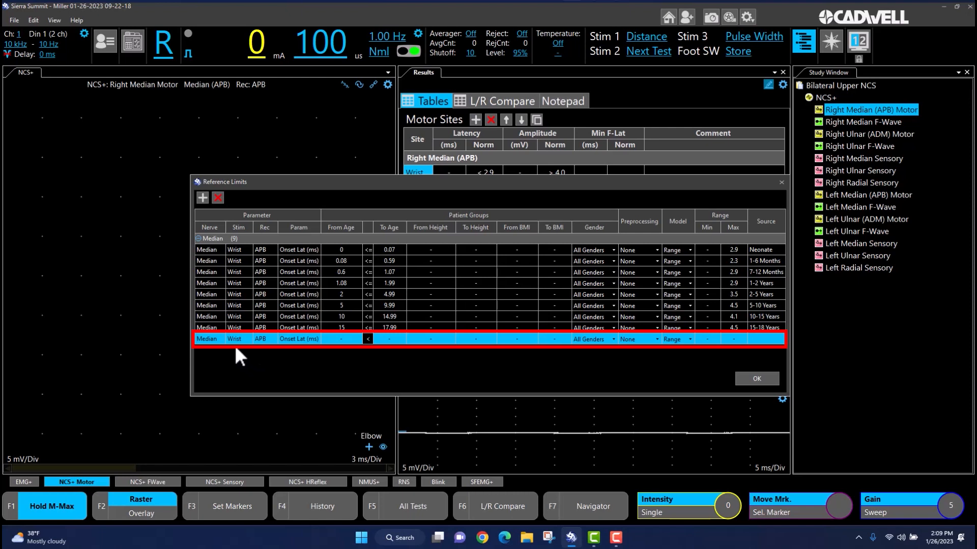
click(221, 198)
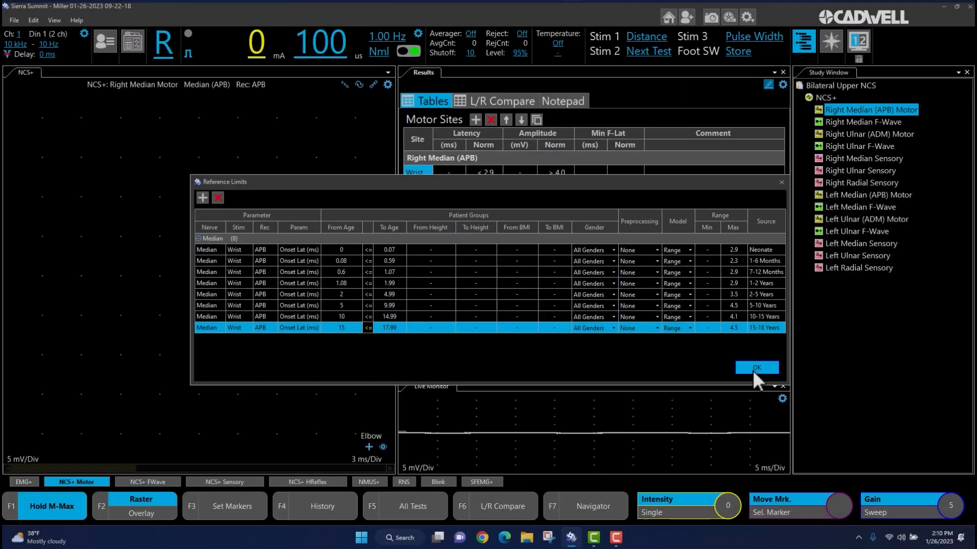
click(755, 370)
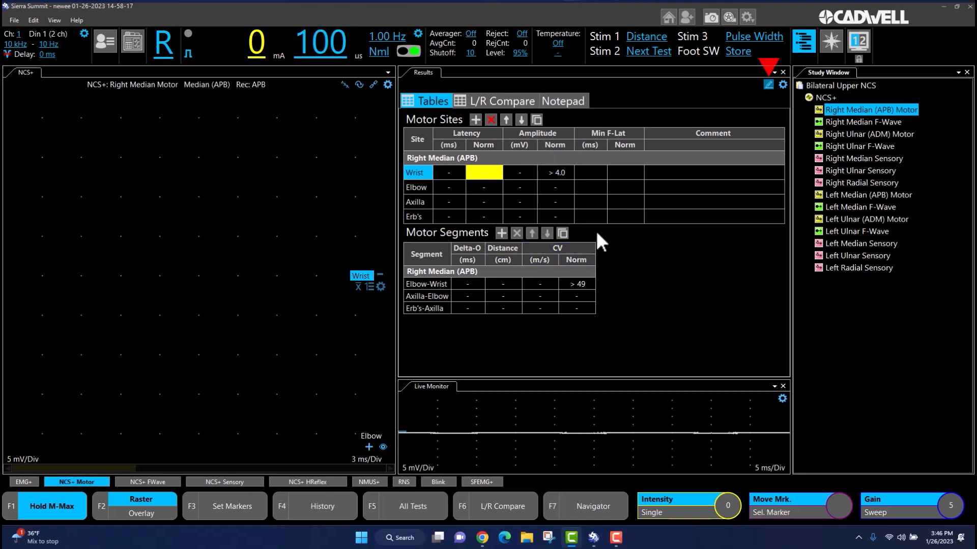
Leave the results table's edit mode and save the test parameters for the Right Median (APB) Motor test.
click(768, 88)
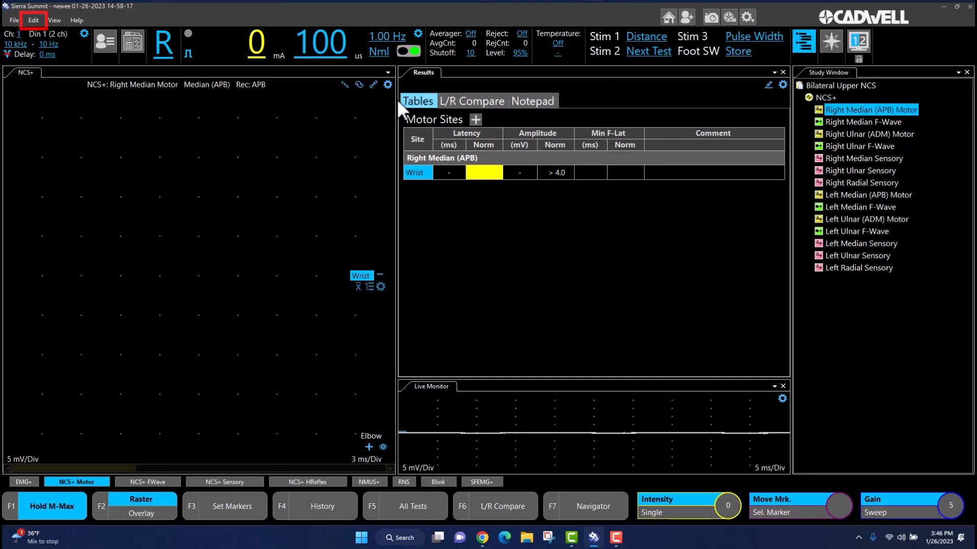
click(29, 20)
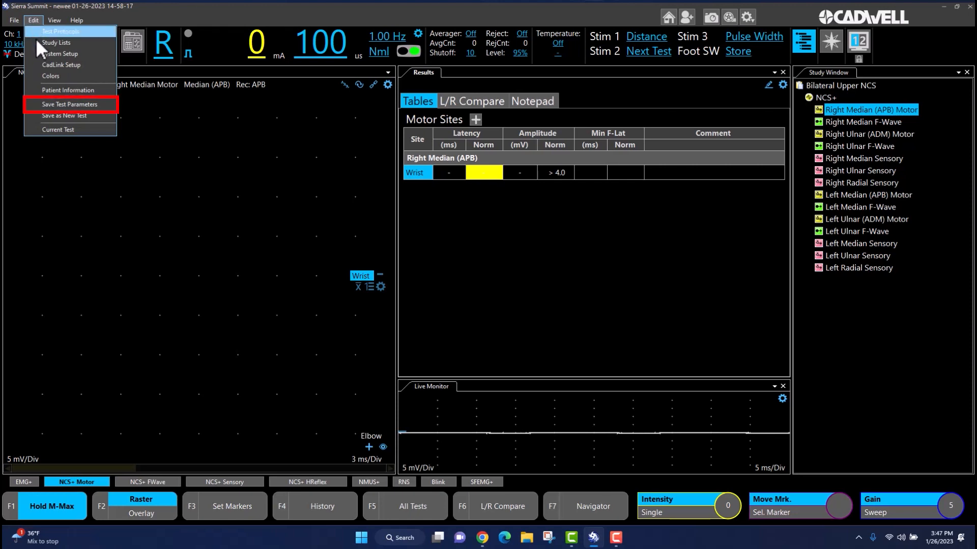
click(47, 104)
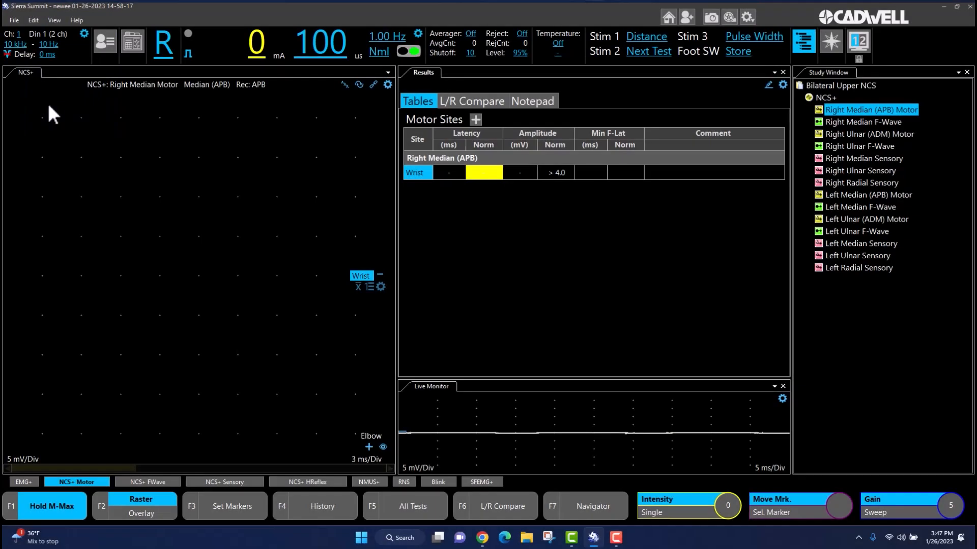